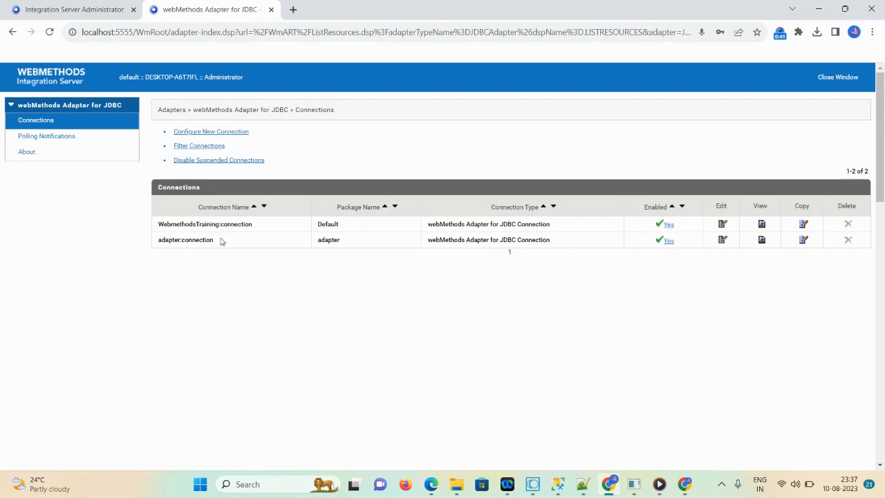
# View the adapter:connection details, then switch to SQL Server Management Studio and query the top 1000 rows of dbo.book.
pyautogui.click(762, 242)
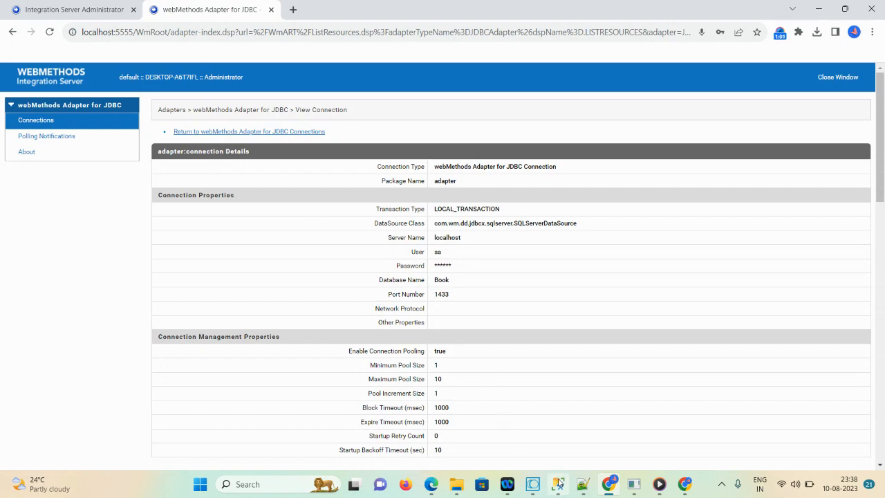
pyautogui.moveTo(558, 485)
pyautogui.click(558, 432)
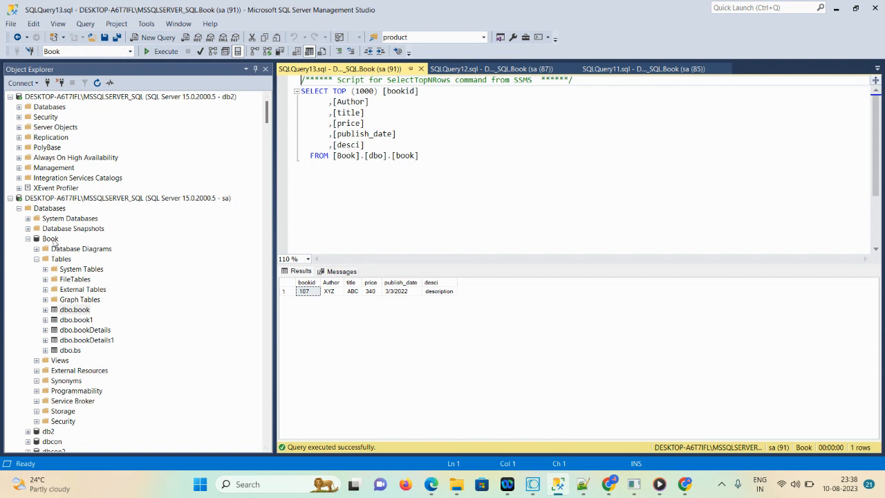
pyautogui.rightClick(75, 310)
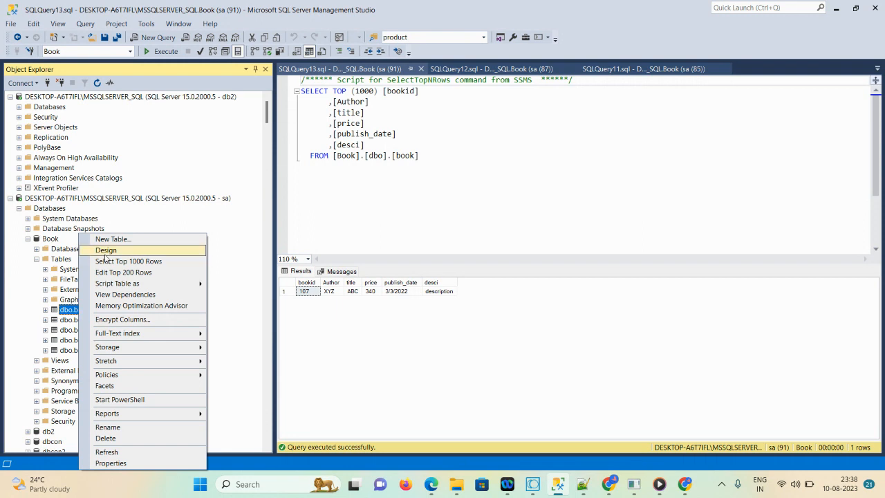
pyautogui.click(106, 261)
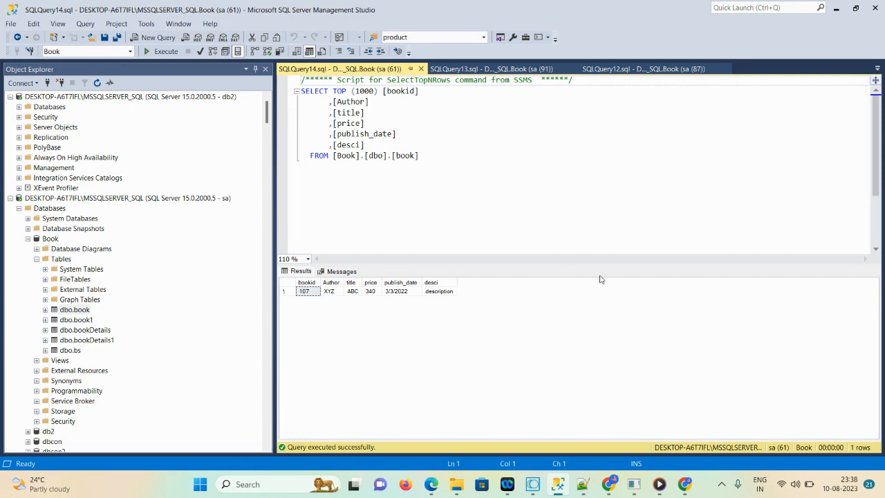
# Switch to Software AG Designer and start a new adapter service named update_adapterService1 in the adapter package's connection folder.
pyautogui.moveTo(536, 489)
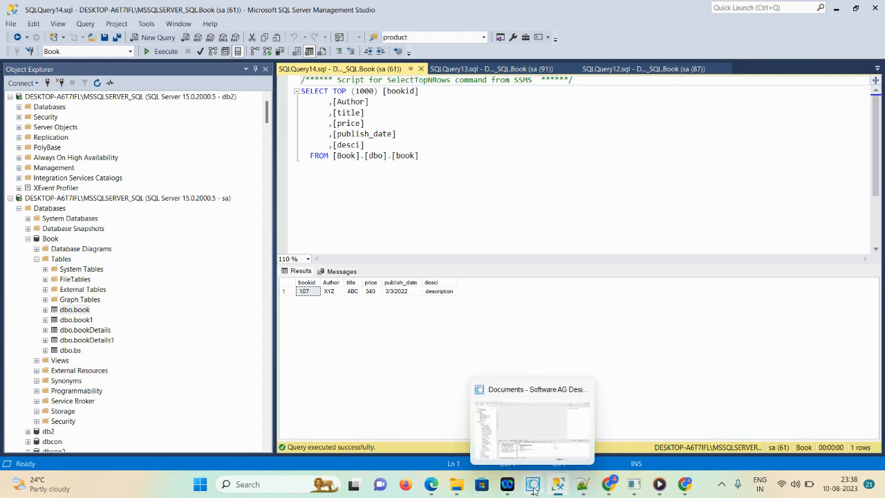
pyautogui.click(525, 430)
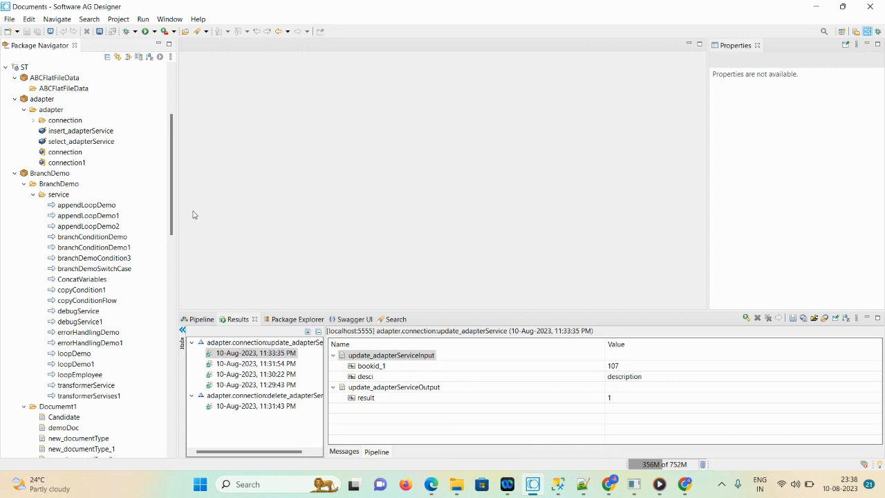
pyautogui.click(60, 123)
pyautogui.rightClick(60, 123)
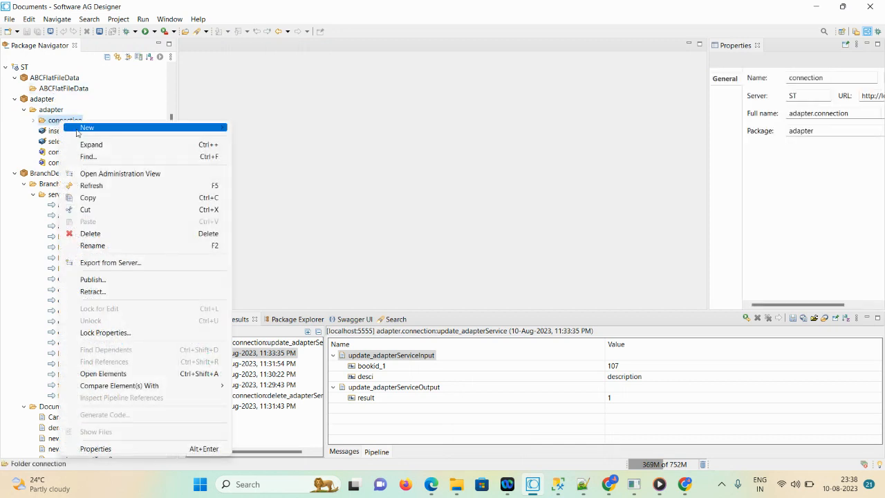
pyautogui.moveTo(89, 127)
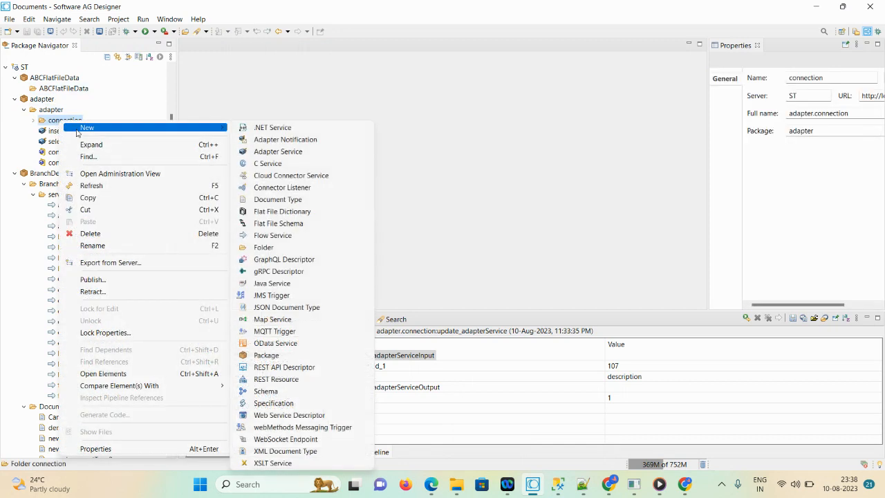
pyautogui.click(268, 151)
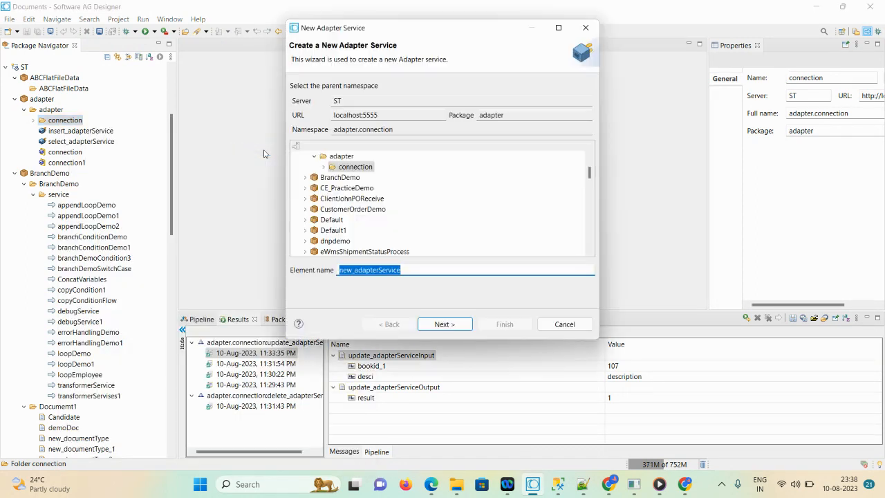
pyautogui.click(352, 270)
pyautogui.hotkey('shift', 'Home')
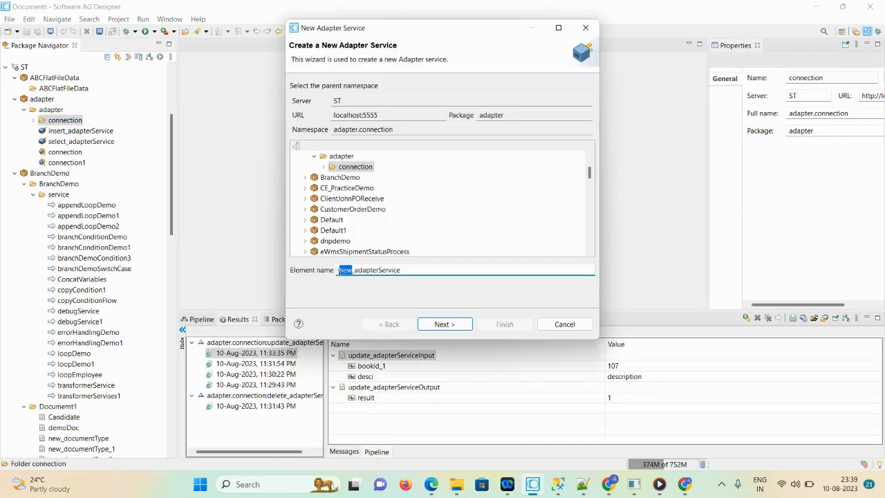
pyautogui.write('update')
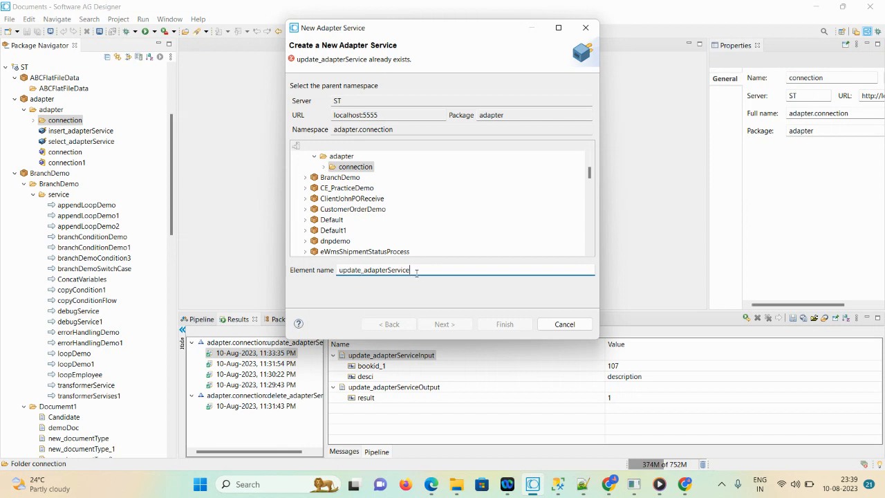
pyautogui.write('1')
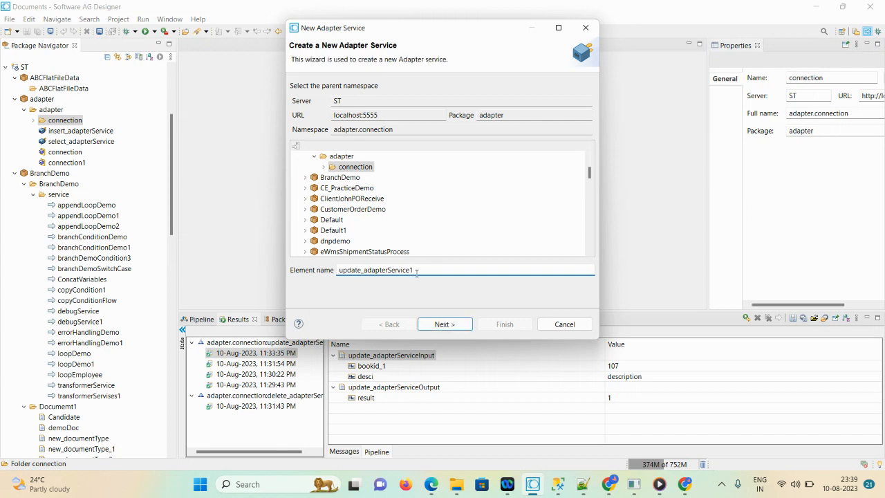
pyautogui.click(442, 324)
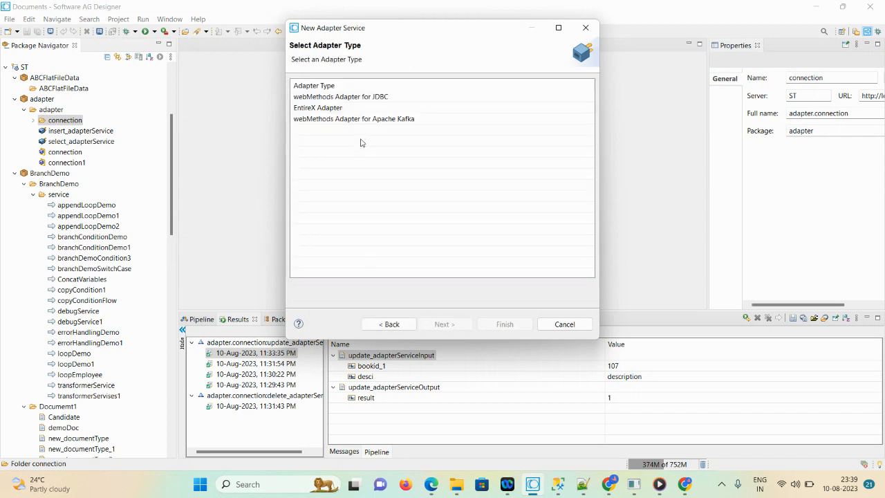
# Create the service with webMethods Adapter for JDBC, the adapter:connection alias and the UpdateSQL template.
pyautogui.click(322, 101)
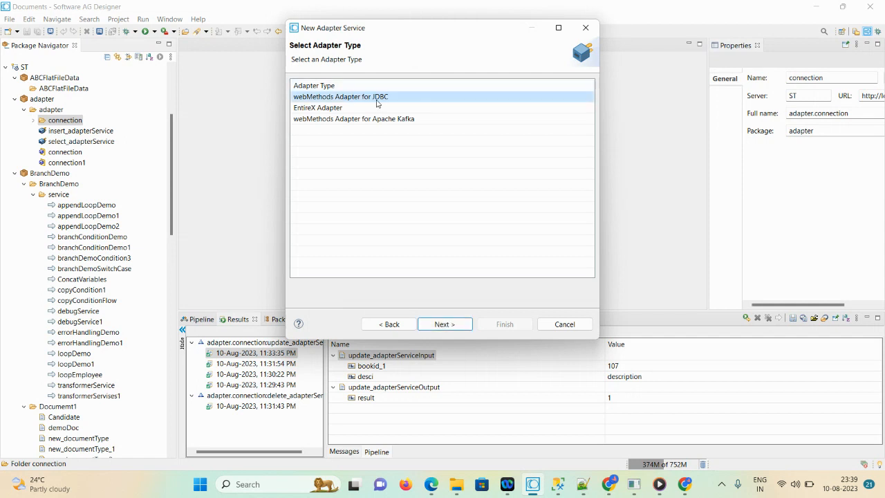
pyautogui.click(444, 324)
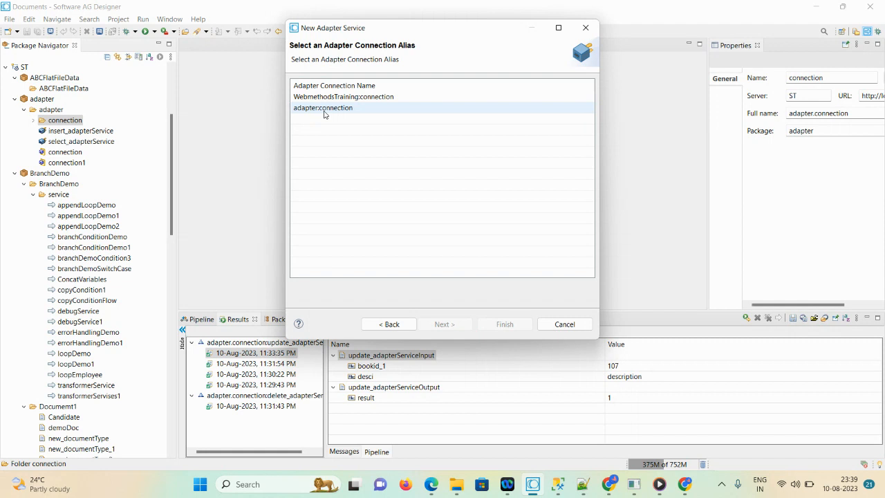
pyautogui.click(320, 111)
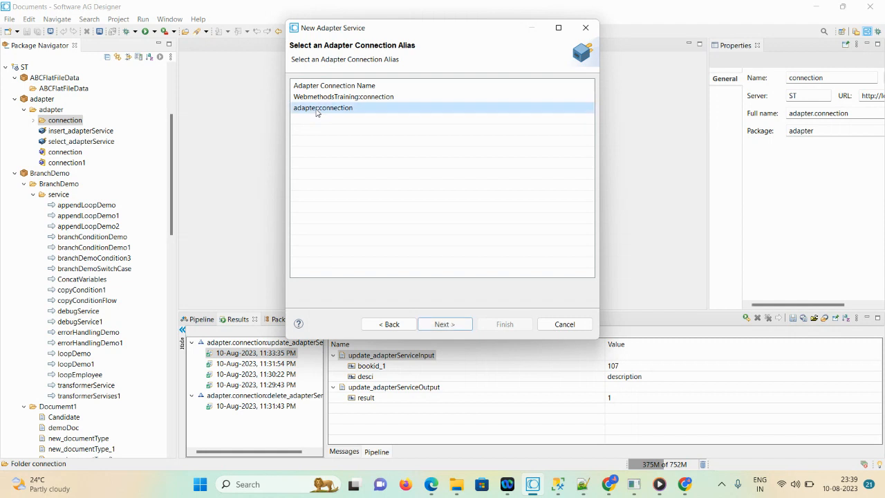
pyautogui.click(442, 325)
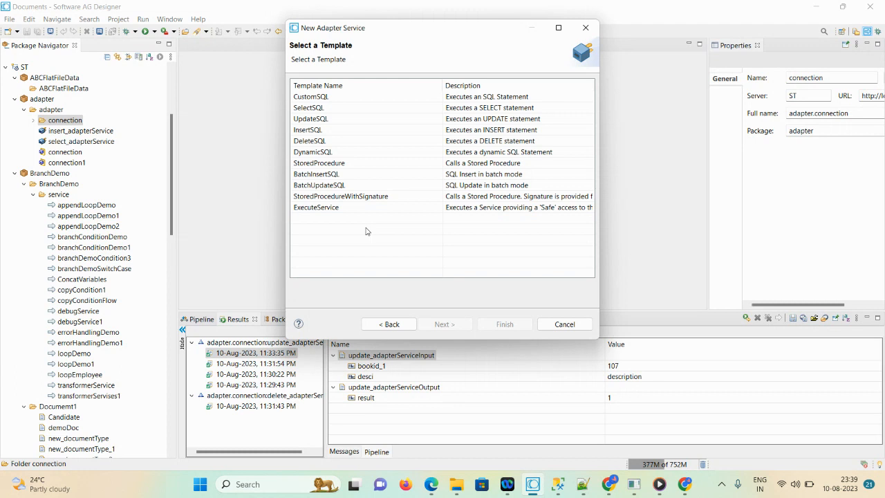
pyautogui.click(311, 123)
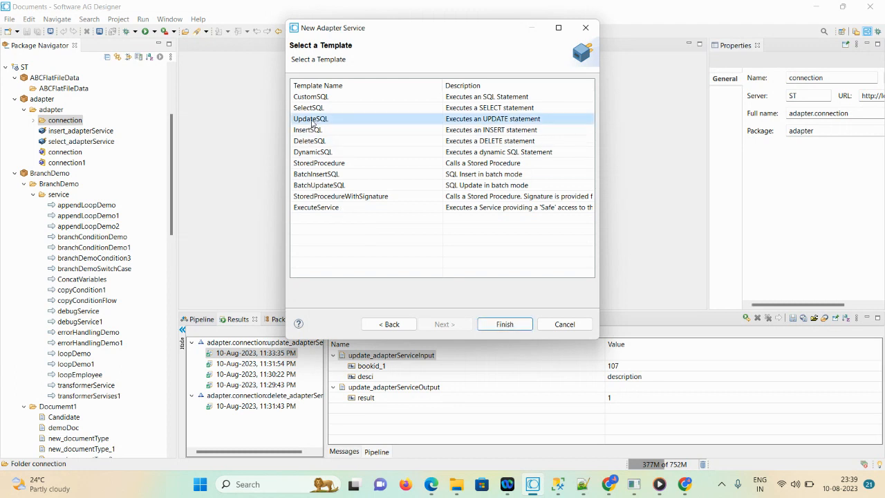
pyautogui.click(500, 326)
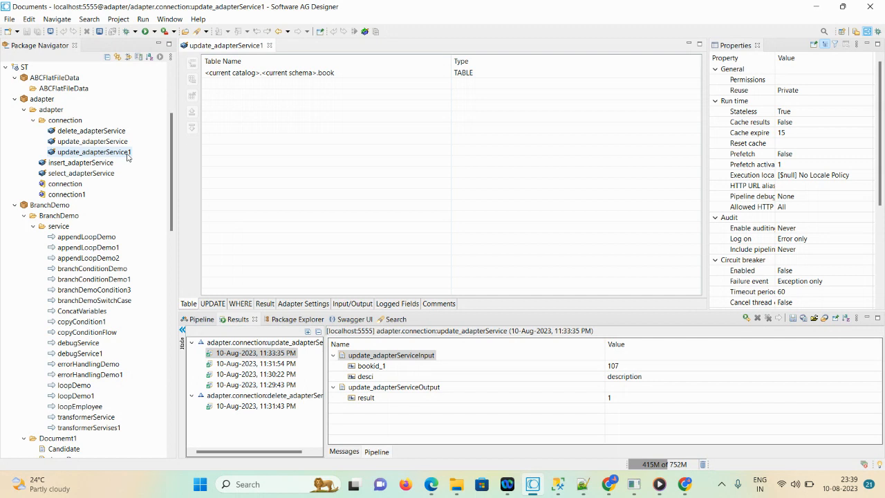
# Set the table of update_adapterService1 to book in the current schema of the Book catalog.
pyautogui.click(75, 155)
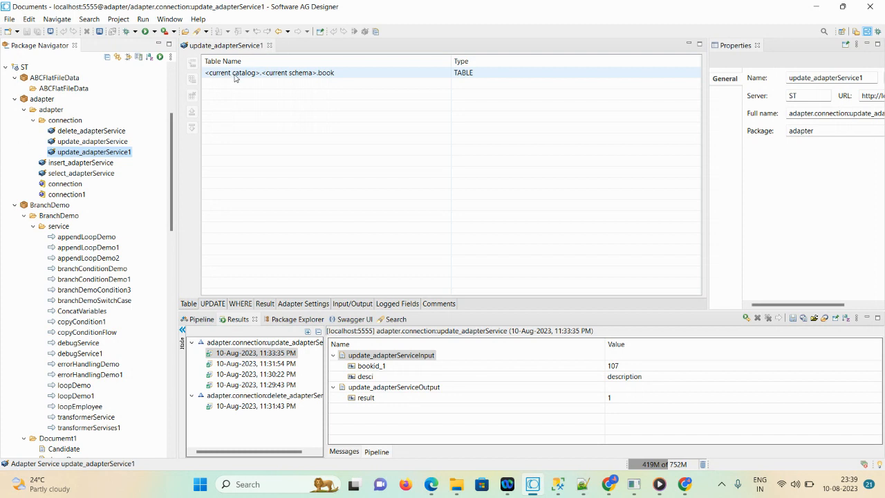
pyautogui.click(419, 77)
pyautogui.click(446, 73)
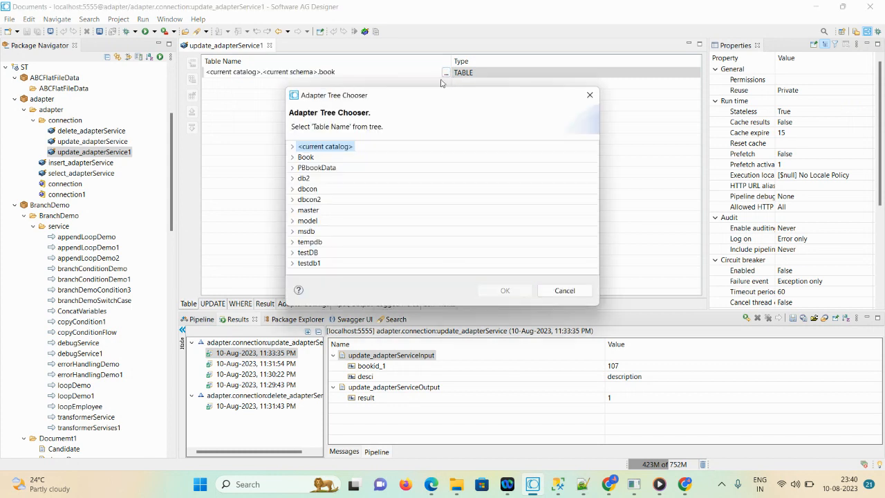
pyautogui.click(293, 158)
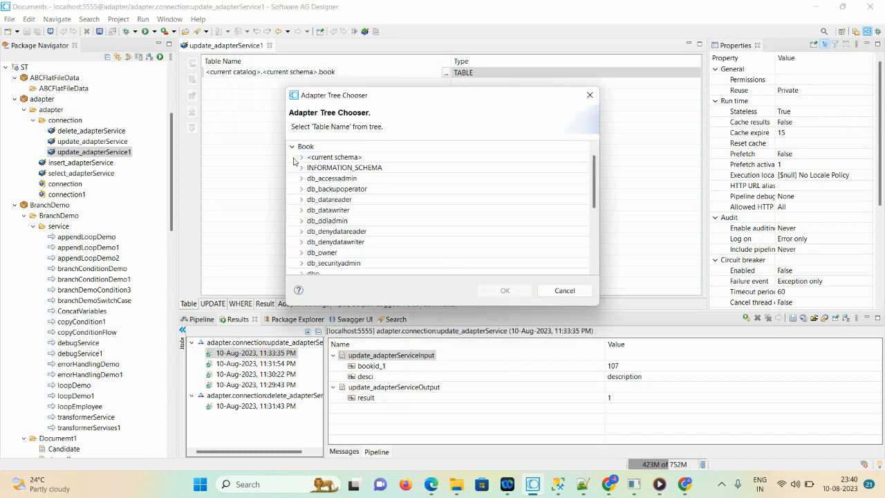
pyautogui.click(303, 158)
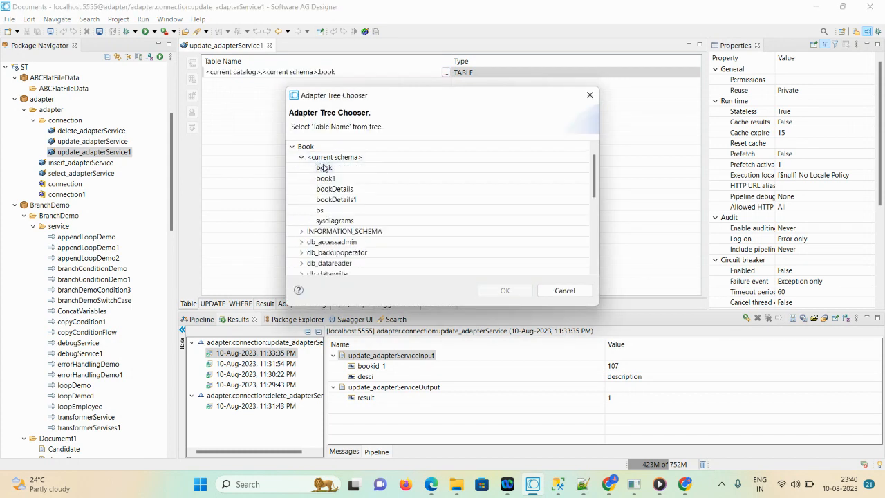
pyautogui.click(320, 170)
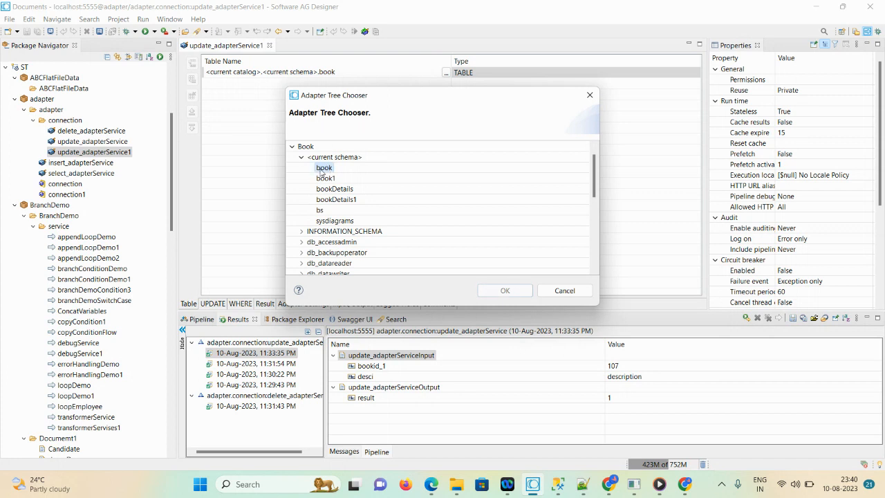
pyautogui.click(503, 291)
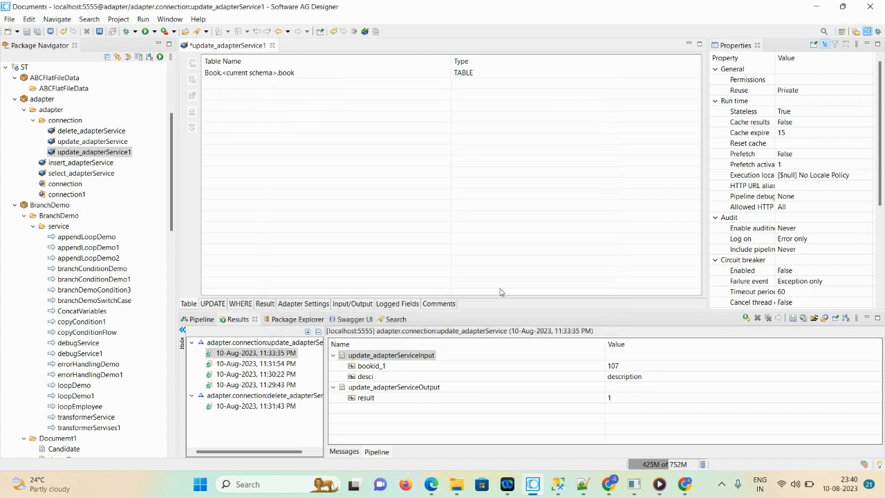
# Define the UPDATE columns of update_adapterService1 so that only the Author column is included.
pyautogui.click(211, 304)
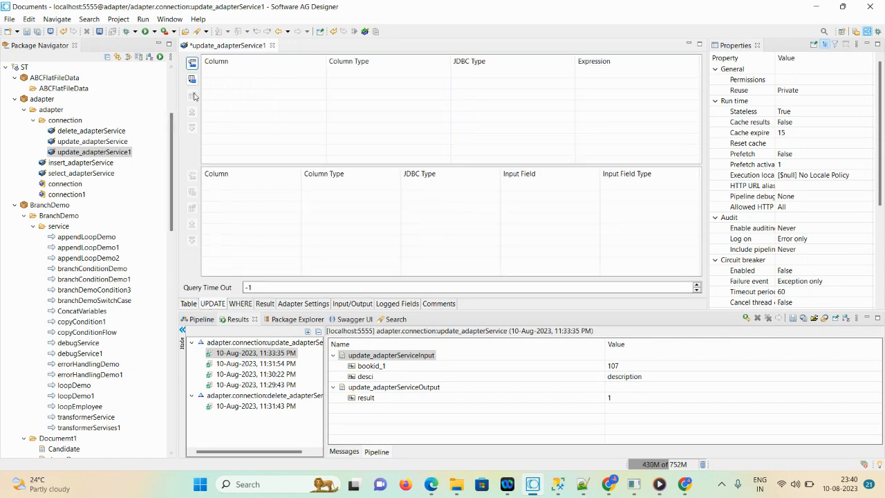
pyautogui.click(191, 63)
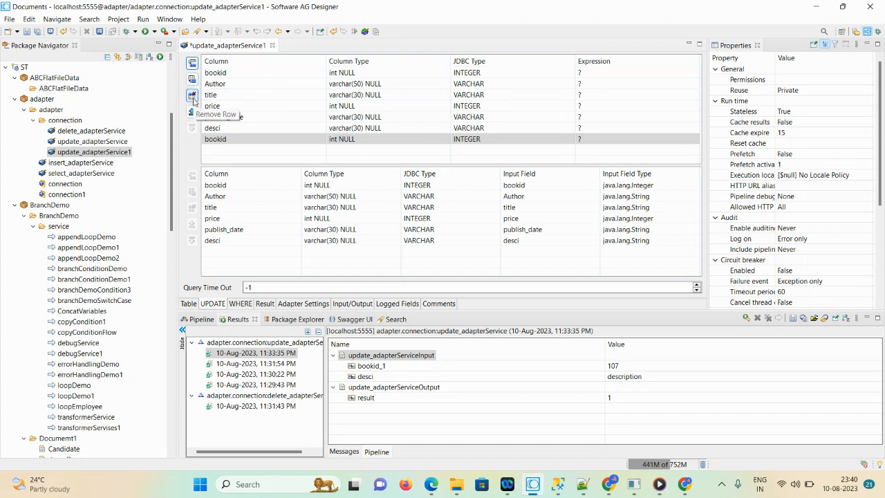
pyautogui.click(194, 101)
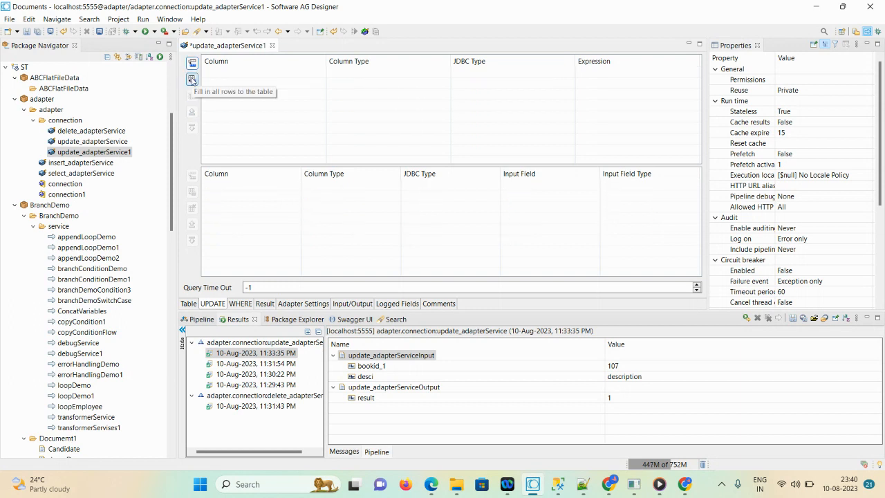
pyautogui.click(192, 64)
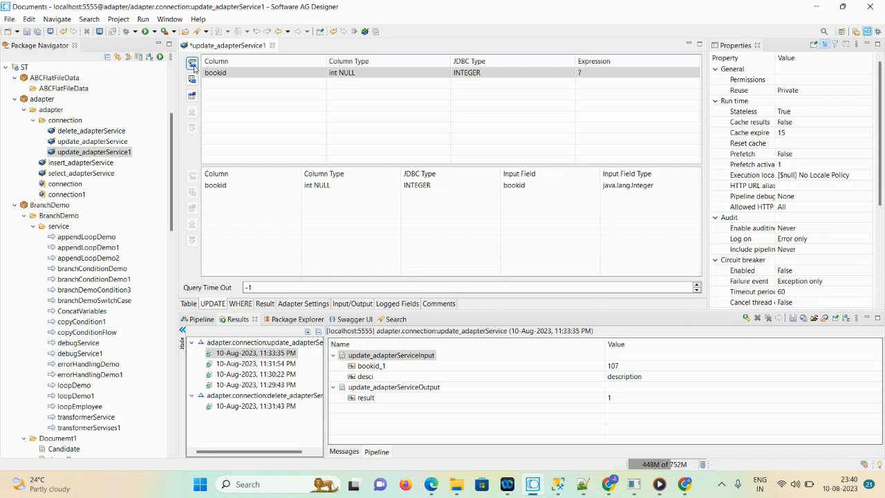
pyautogui.click(193, 66)
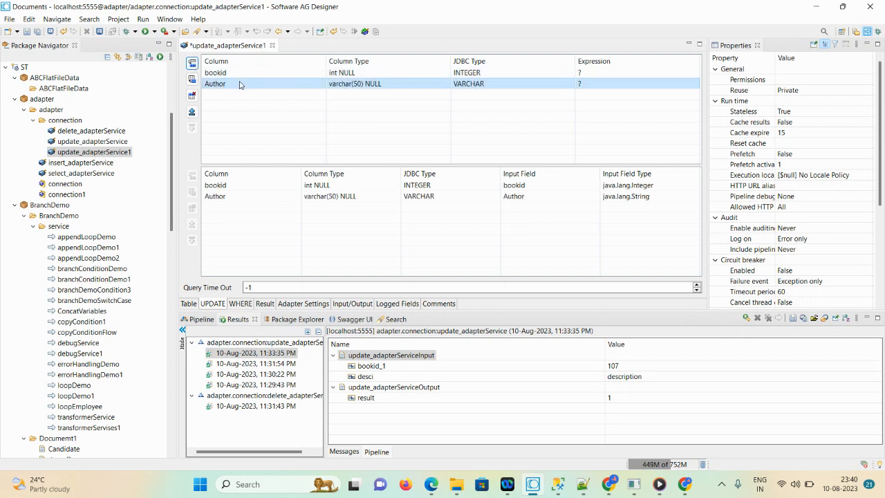
pyautogui.click(192, 95)
pyautogui.click(247, 73)
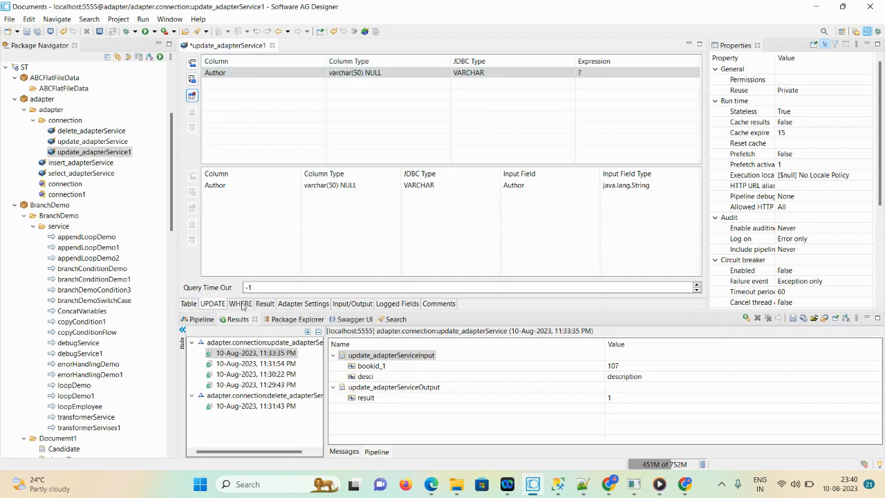
# Add a WHERE condition matching bookid with the = operator to an input value.
pyautogui.click(242, 306)
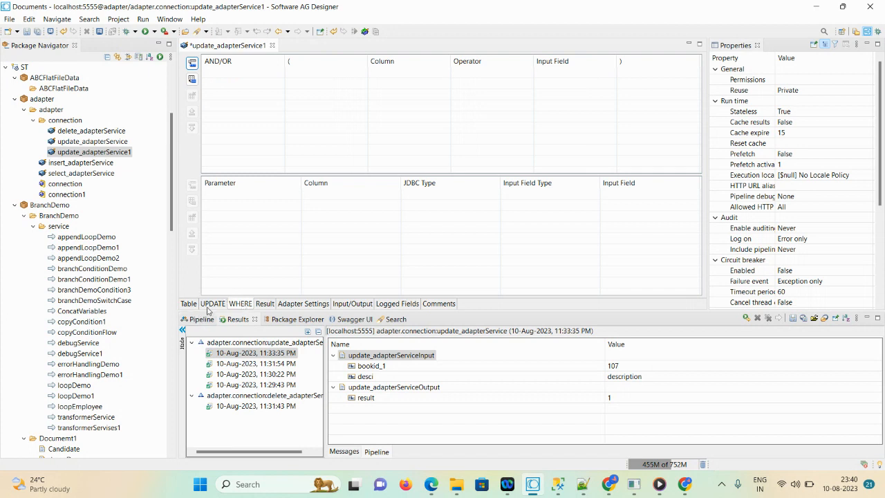
pyautogui.click(210, 305)
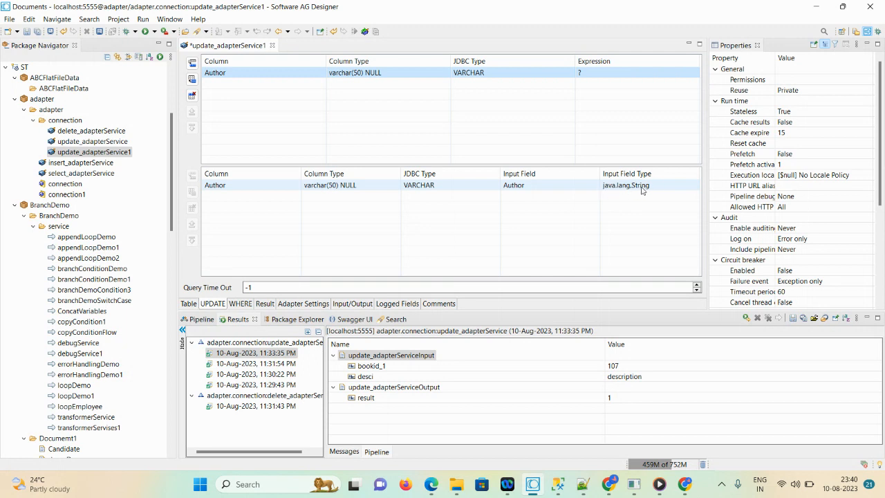
pyautogui.click(242, 305)
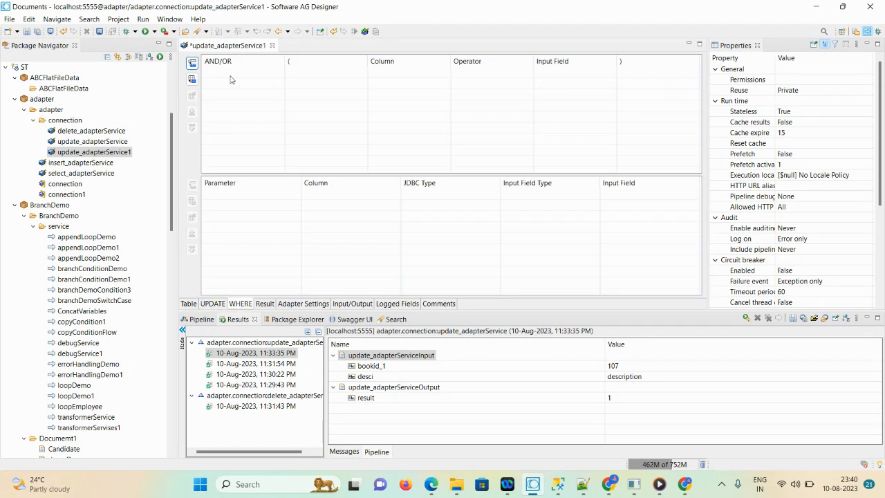
pyautogui.click(193, 63)
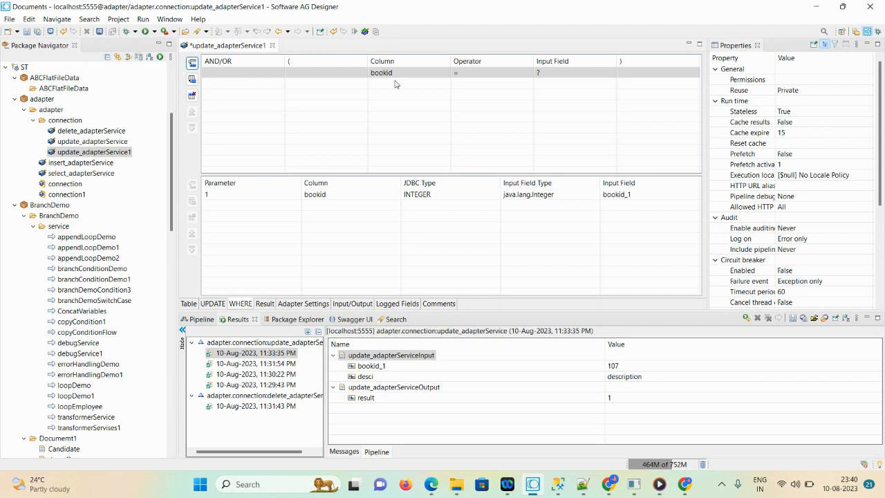
# Set the input field type of the bookid parameter in the WHERE condition to java.lang.String.
pyautogui.click(517, 76)
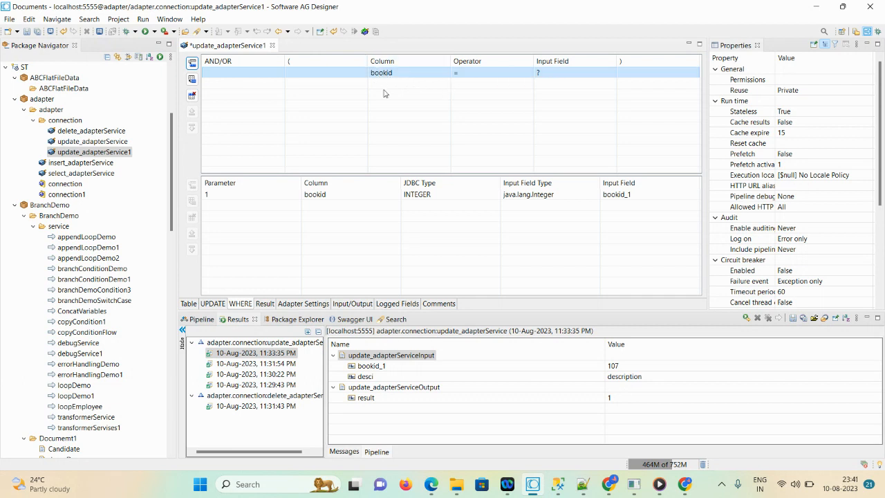
pyautogui.click(556, 193)
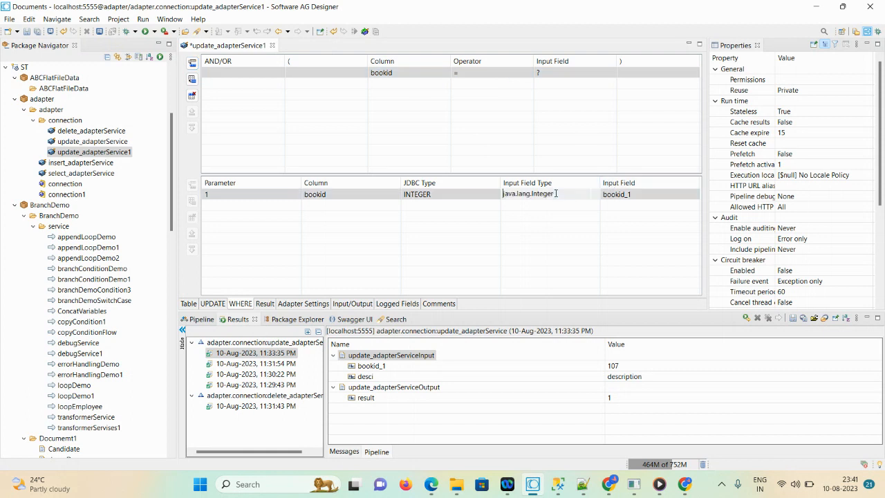
pyautogui.click(564, 194)
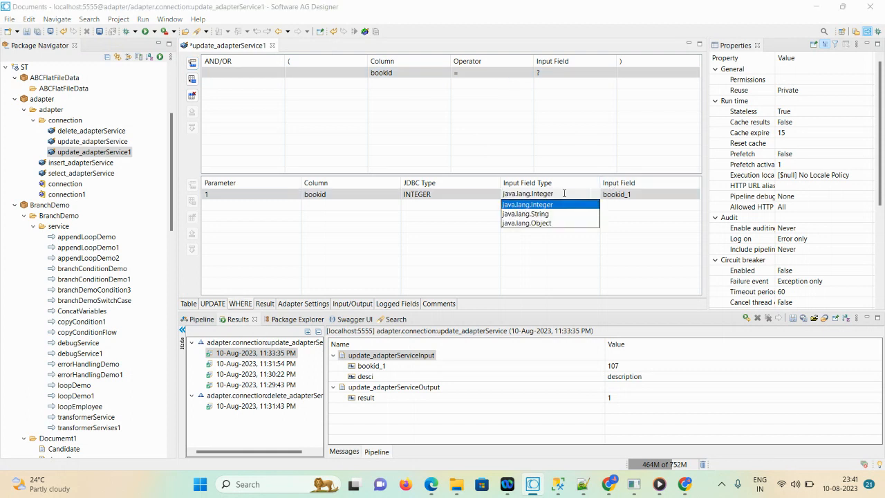
pyautogui.click(535, 216)
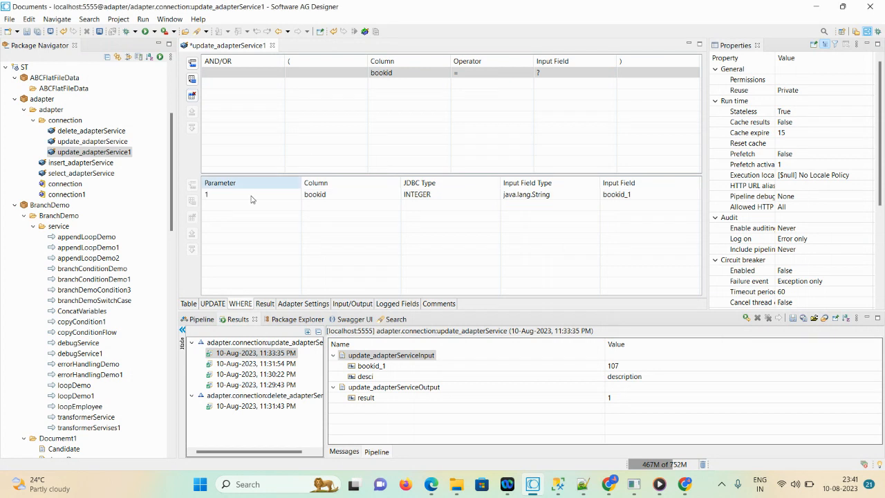
# Name the result field result and inspect the service's output document.
pyautogui.click(267, 305)
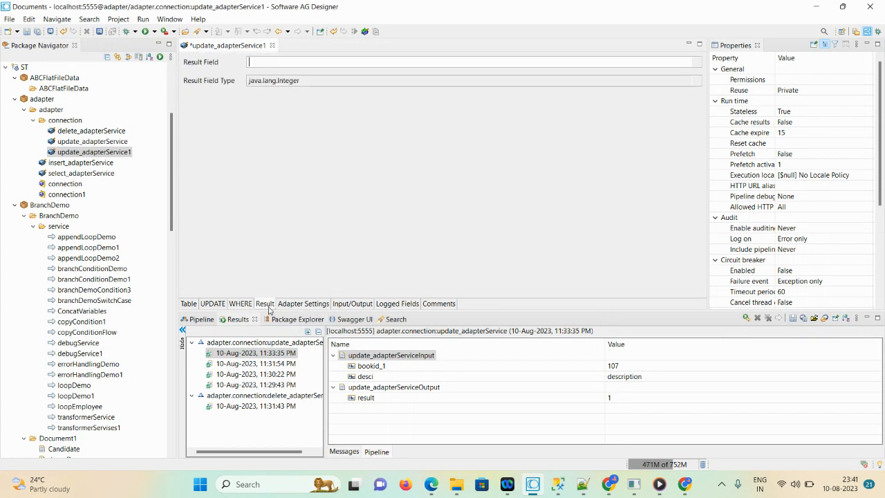
pyautogui.click(261, 62)
pyautogui.write('result')
pyautogui.click(289, 304)
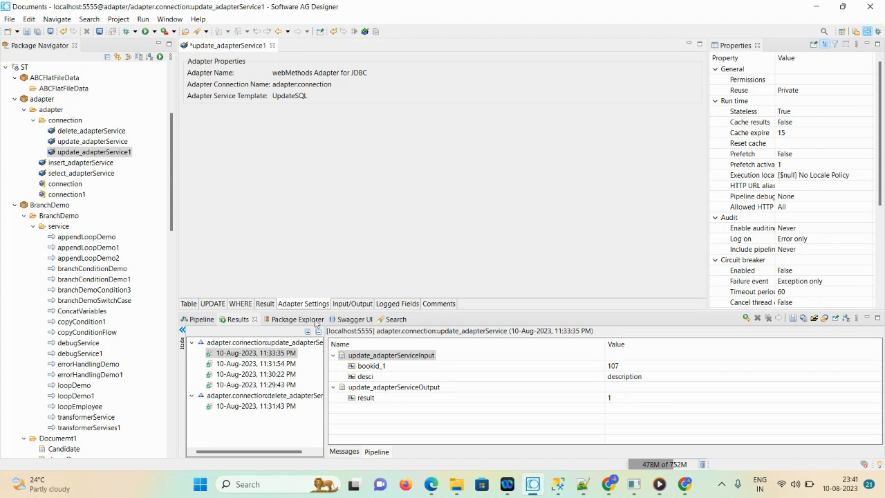
pyautogui.click(363, 309)
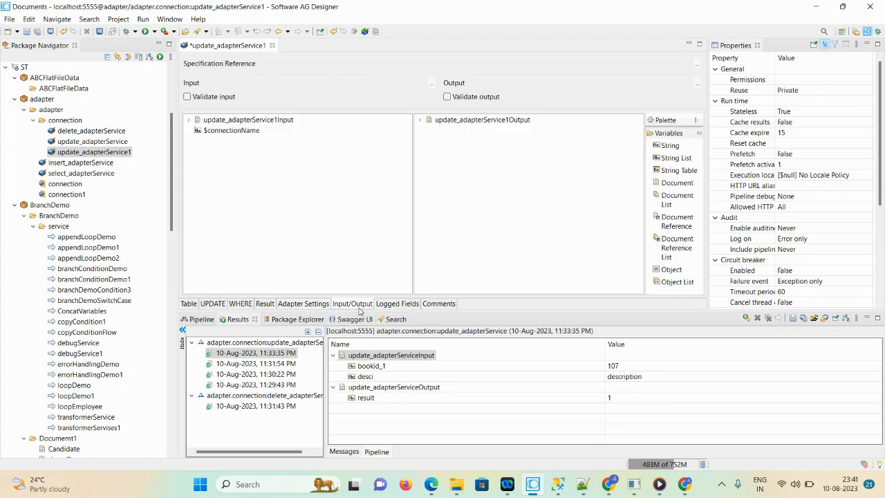
pyautogui.click(420, 119)
pyautogui.moveTo(450, 135)
# Set the result field type to java.lang.String and recheck the service's output document.
pyautogui.click(265, 303)
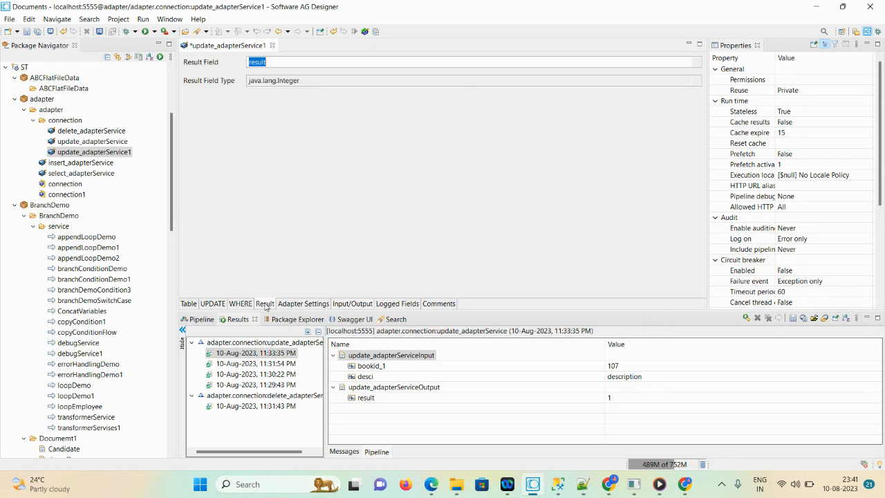
pyautogui.click(270, 81)
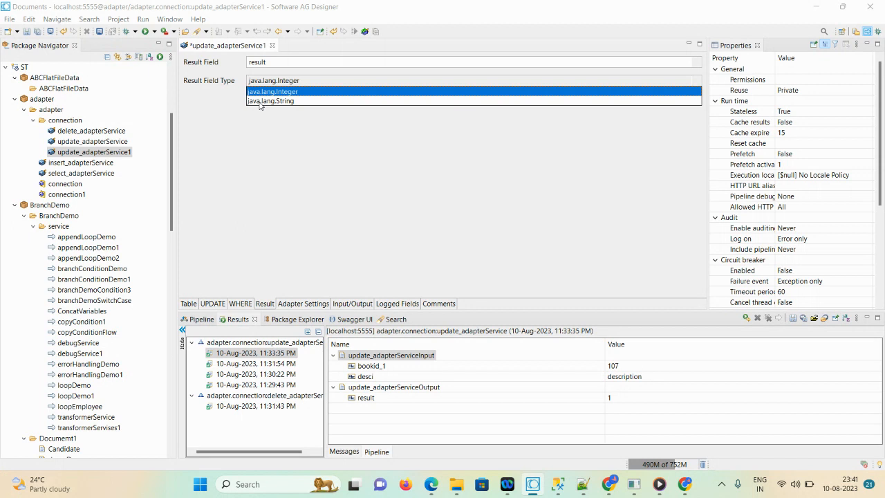
pyautogui.click(263, 101)
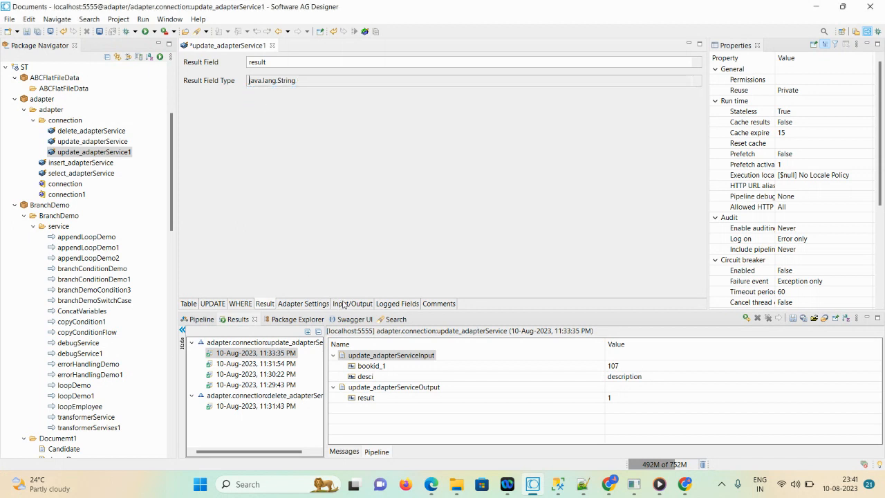
pyautogui.click(341, 304)
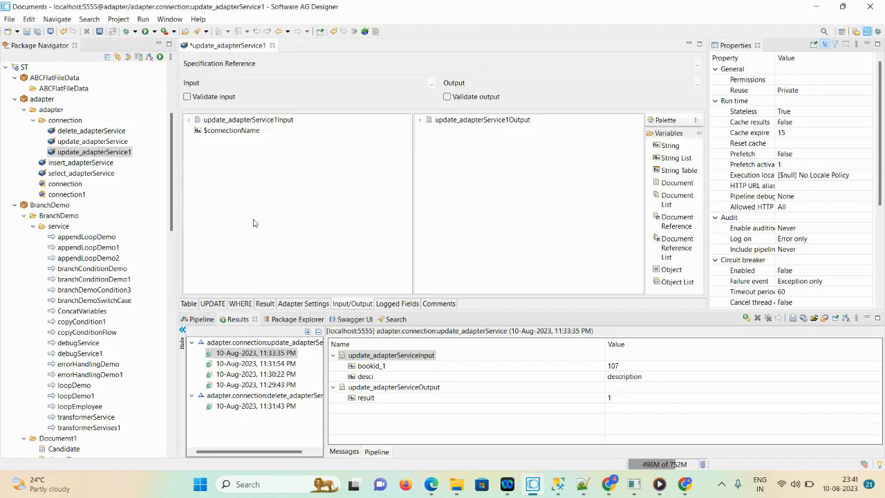
pyautogui.click(419, 121)
# Review the logged fields and comments of update_adapterService1 and save the service.
pyautogui.click(385, 304)
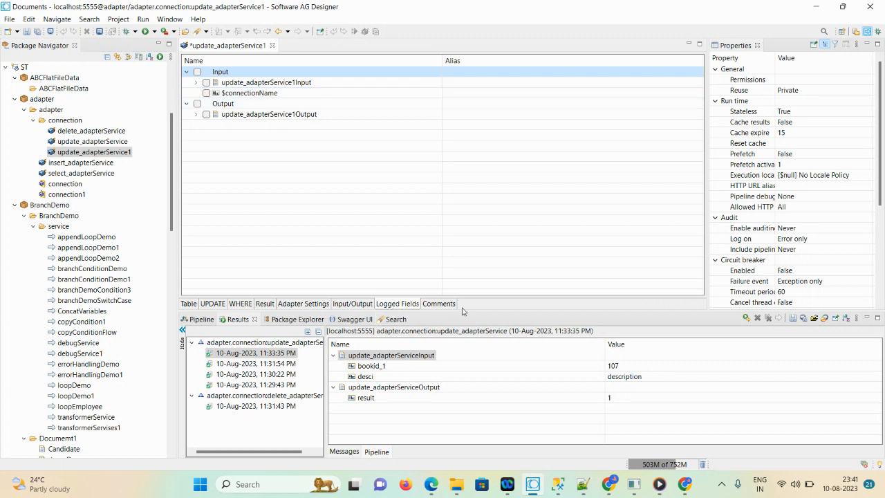
pyautogui.click(434, 307)
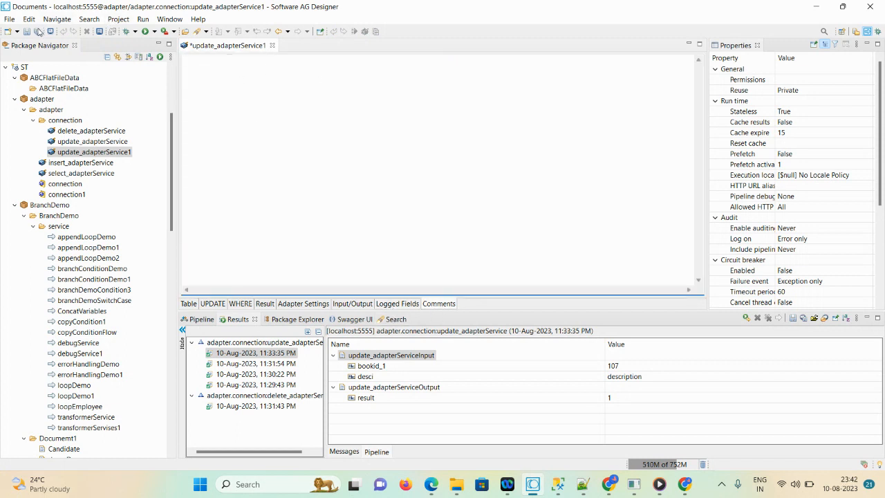
pyautogui.click(39, 34)
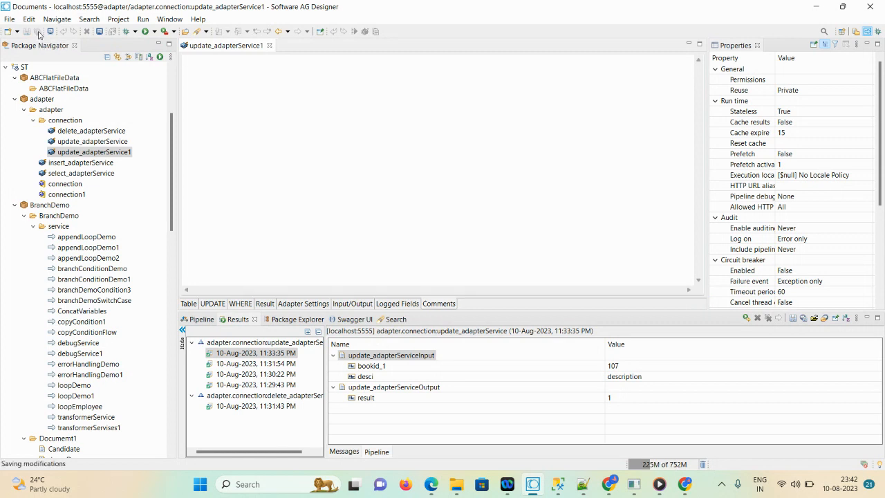
# Start running update_adapterService1 as a service and enter the author's name as the Author input.
pyautogui.click(86, 154)
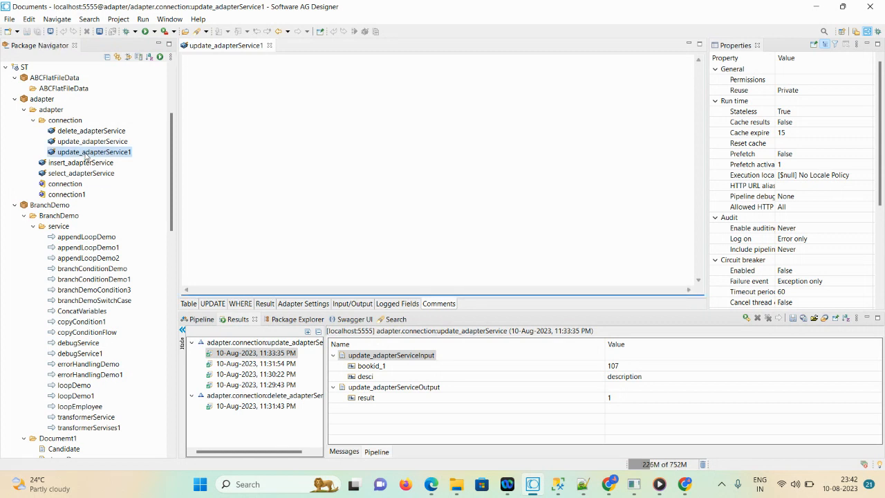
pyautogui.rightClick(86, 154)
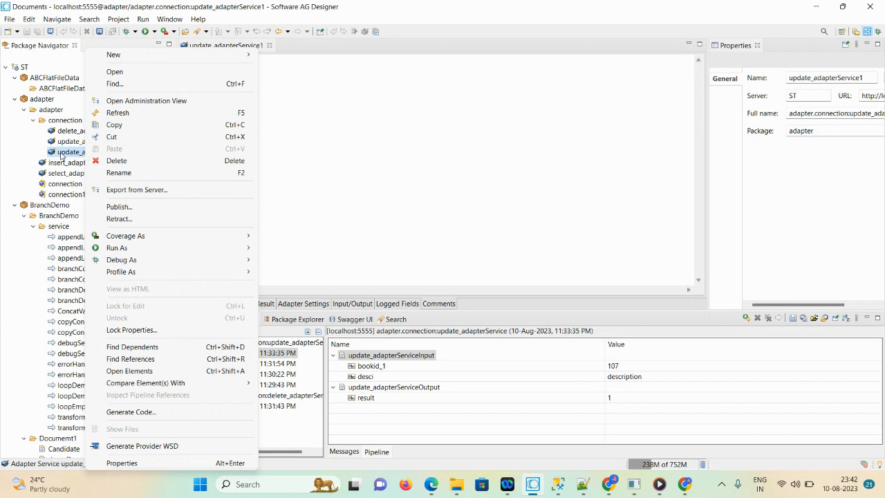
pyautogui.moveTo(124, 251)
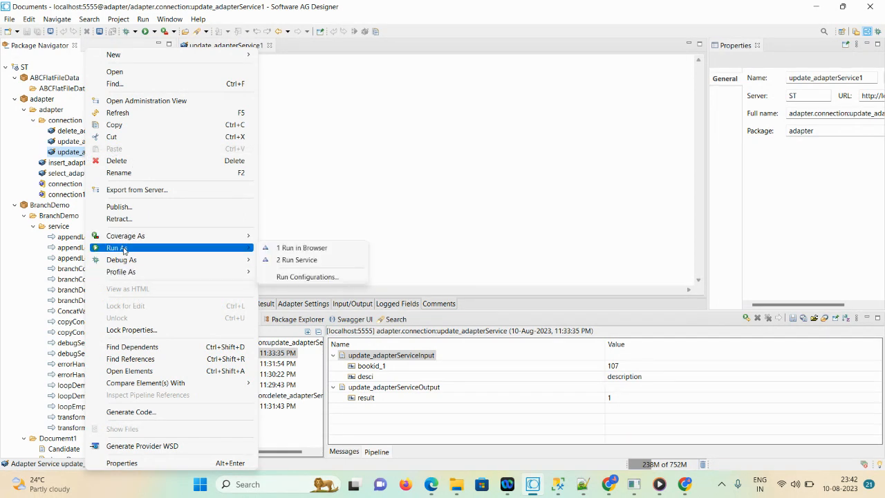
pyautogui.click(285, 260)
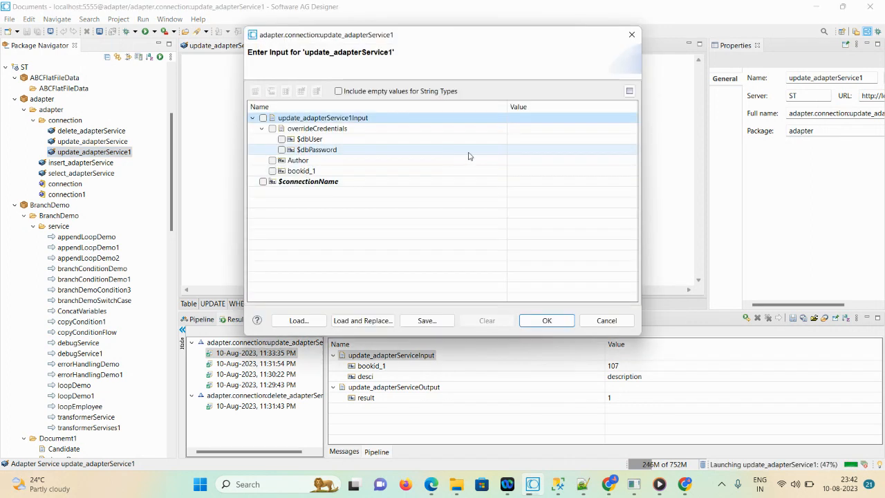
pyautogui.click(515, 160)
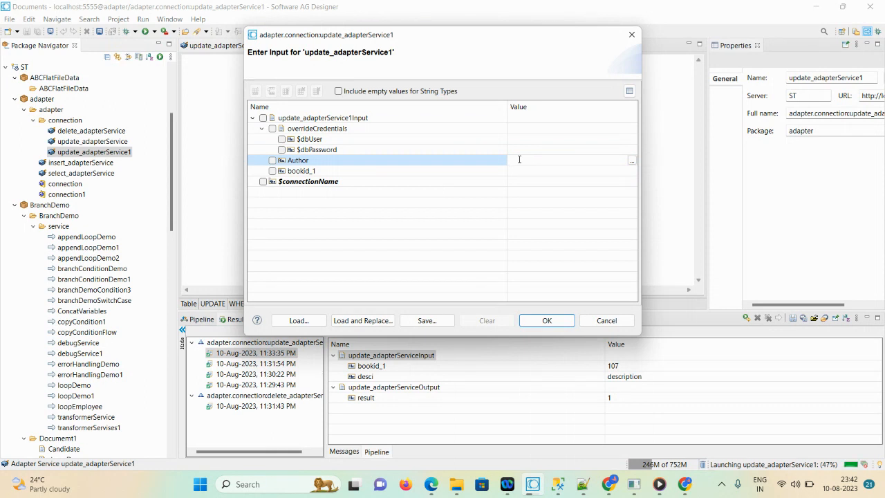
pyautogui.write('V.s.Kha')
pyautogui.press('BackSpace')
# Look up the bookid of the existing book row in SQL Server Management Studio.
pyautogui.click(519, 171)
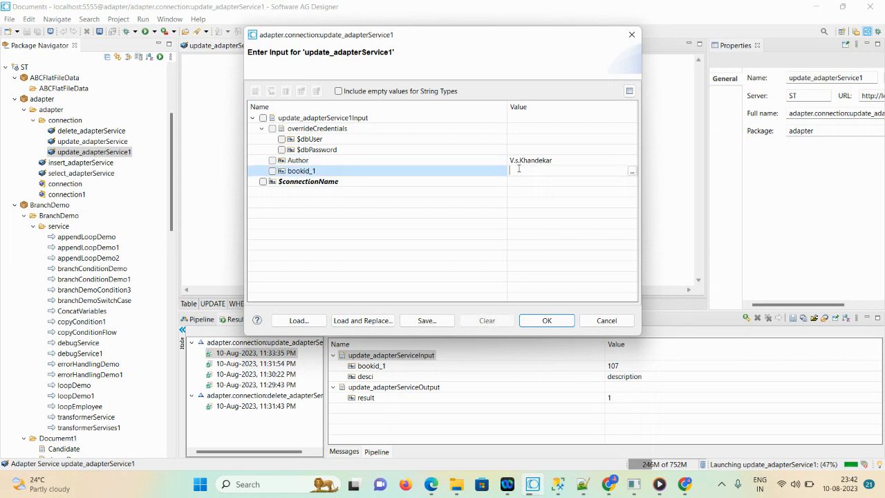
pyautogui.moveTo(583, 486)
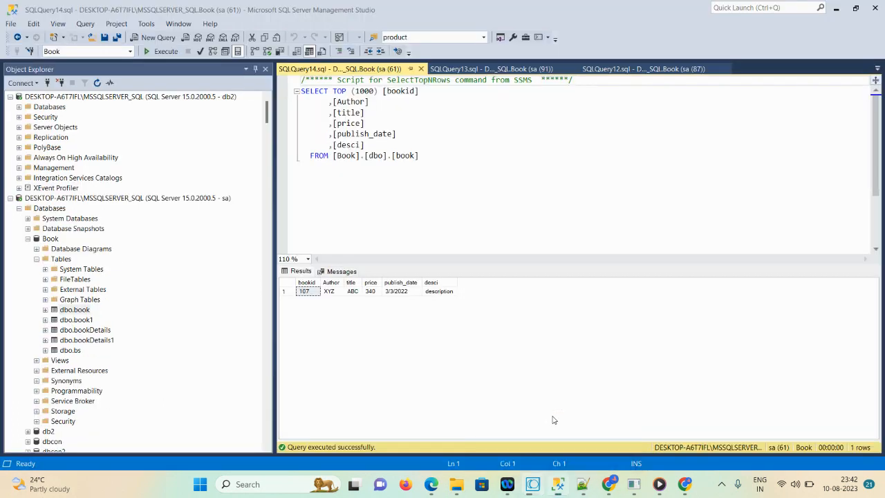
pyautogui.click(553, 423)
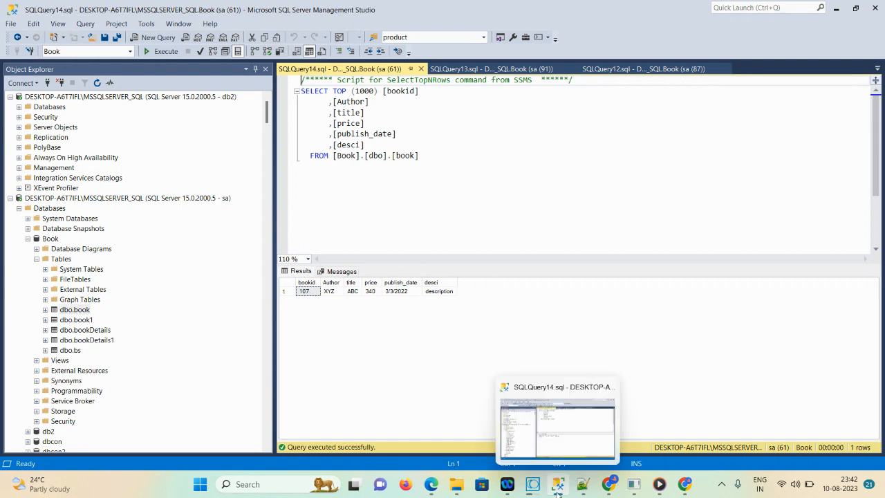
pyautogui.moveTo(533, 484)
pyautogui.click(526, 427)
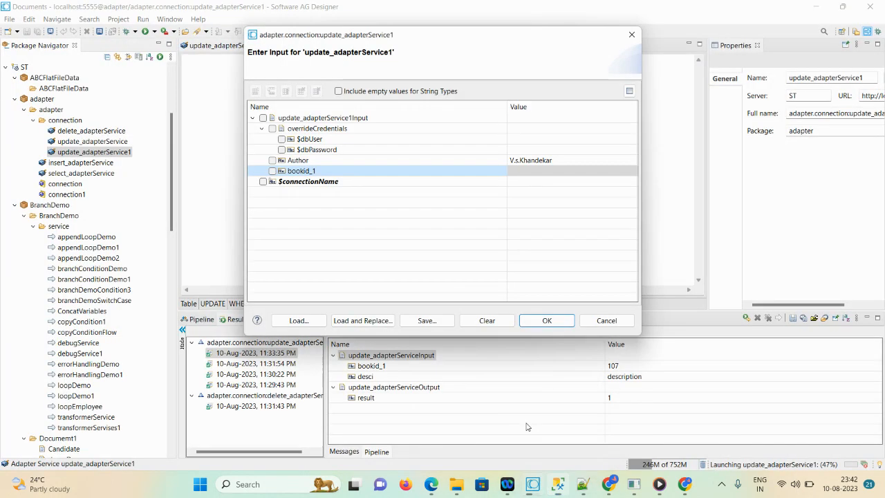
# Run the service with bookid_1 set to 107 and enlarge the results view.
pyautogui.click(517, 171)
pyautogui.write('107')
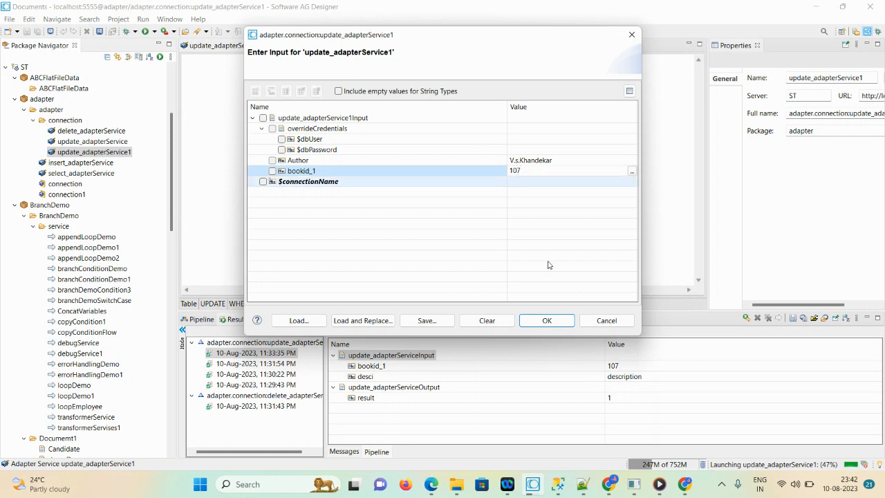
pyautogui.click(542, 321)
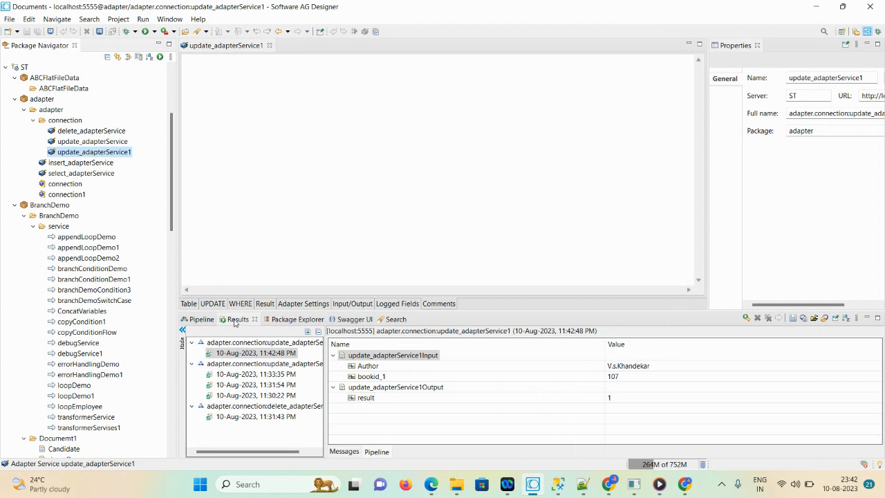
pyautogui.doubleClick(236, 319)
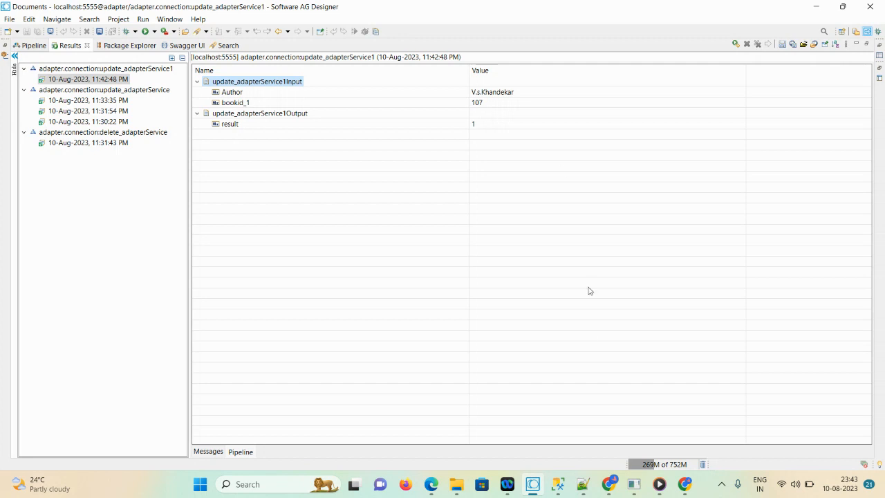
# Switch to SQL Server Management Studio and select the top 1000 rows of dbo.book to check the update.
pyautogui.moveTo(558, 484)
pyautogui.click(553, 418)
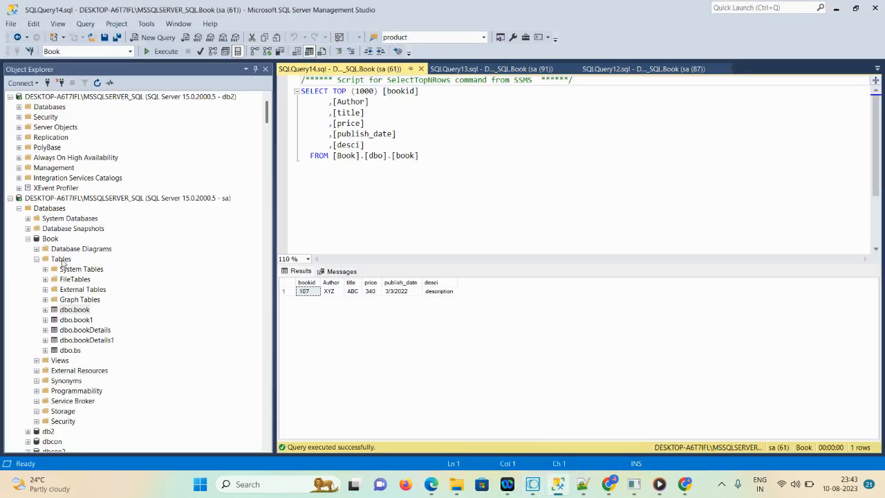
pyautogui.rightClick(65, 311)
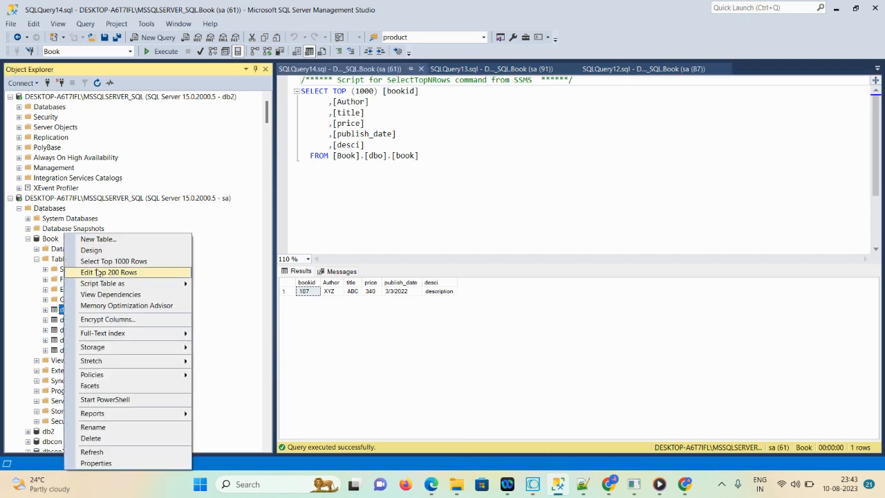
pyautogui.click(114, 261)
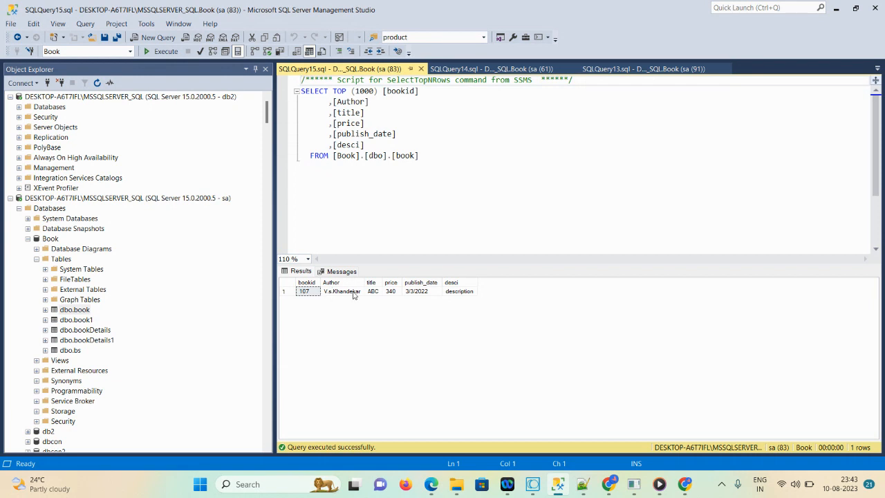
pyautogui.moveTo(661, 485)
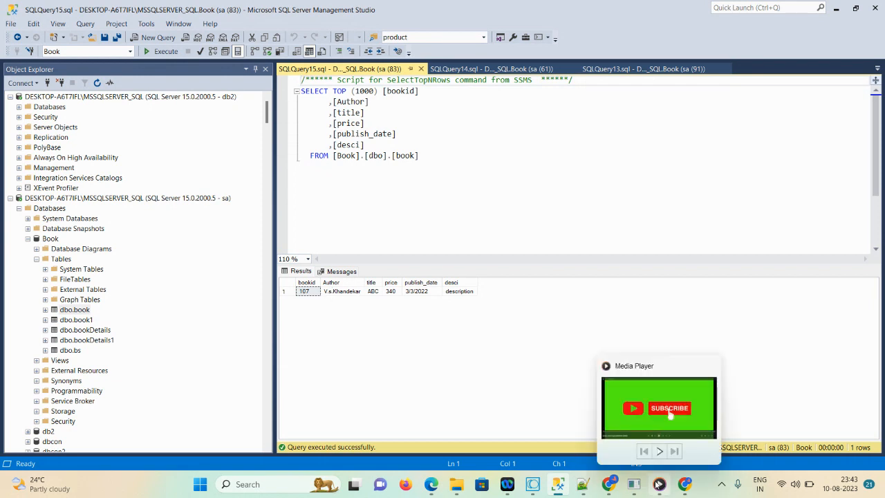
pyautogui.click(645, 430)
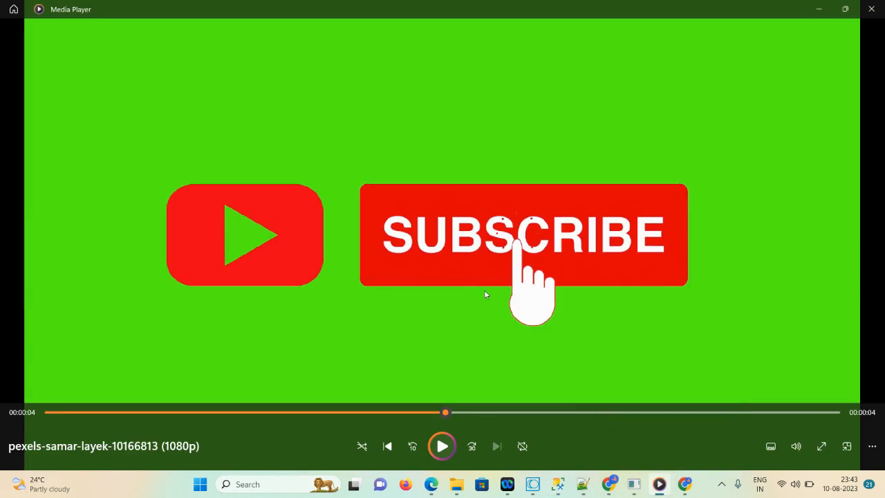